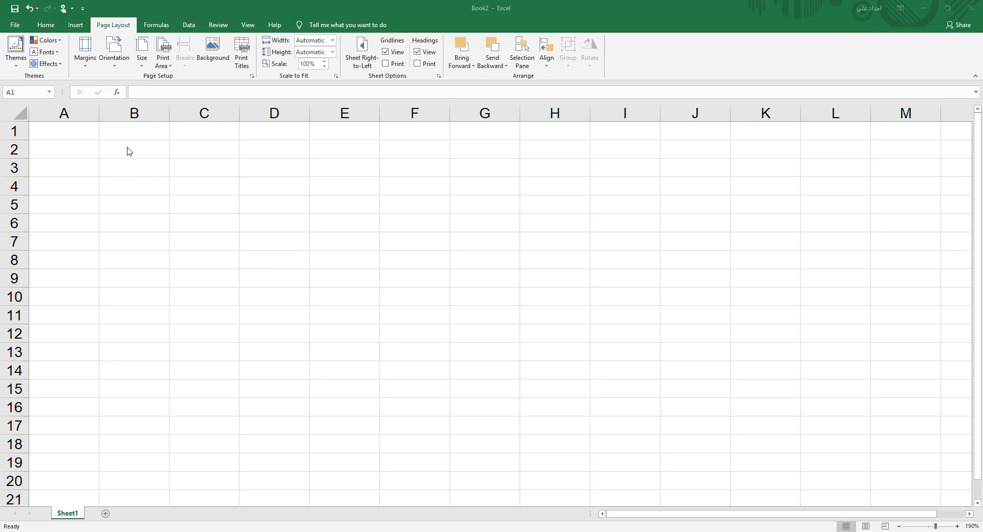
- Enter the title "Weather in Doha" in cell A1
left_click(96, 126)
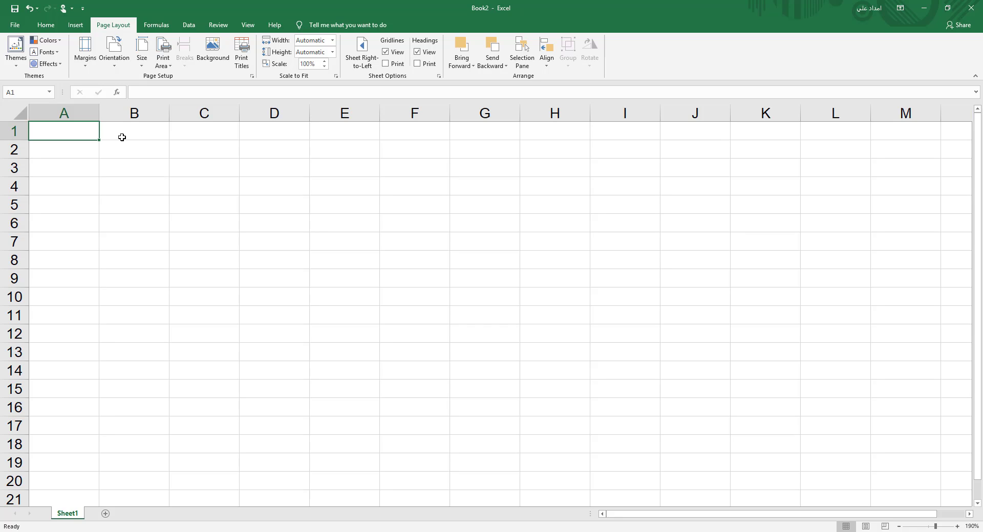
type("Weather")
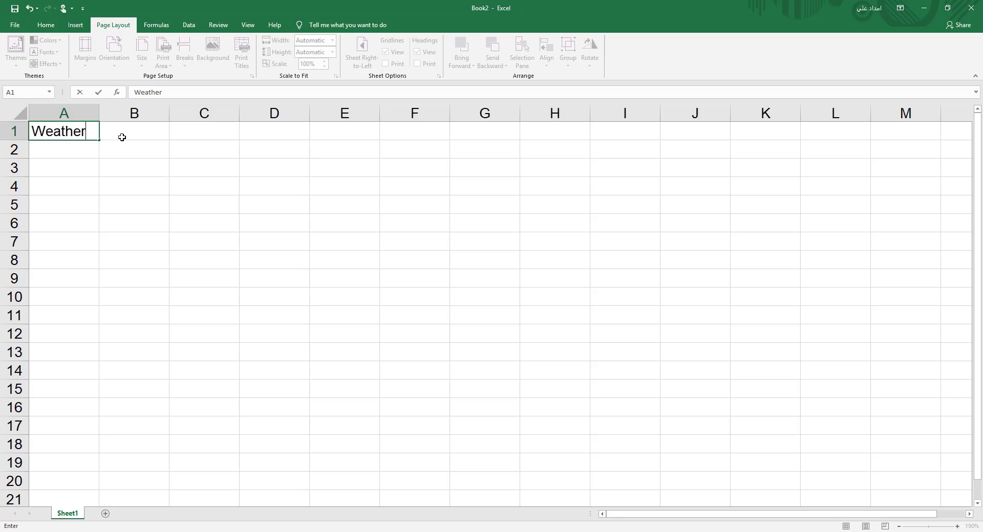
type(" in Doha")
key("Return")
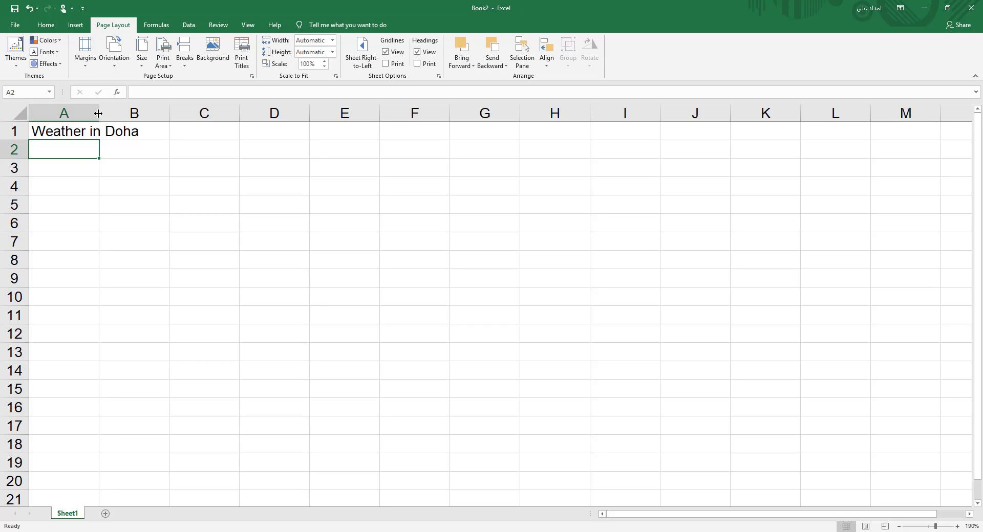
- Merge cells A1 to C1 into one cell and centre the title in it
left_click_drag(99, 114, 141, 117)
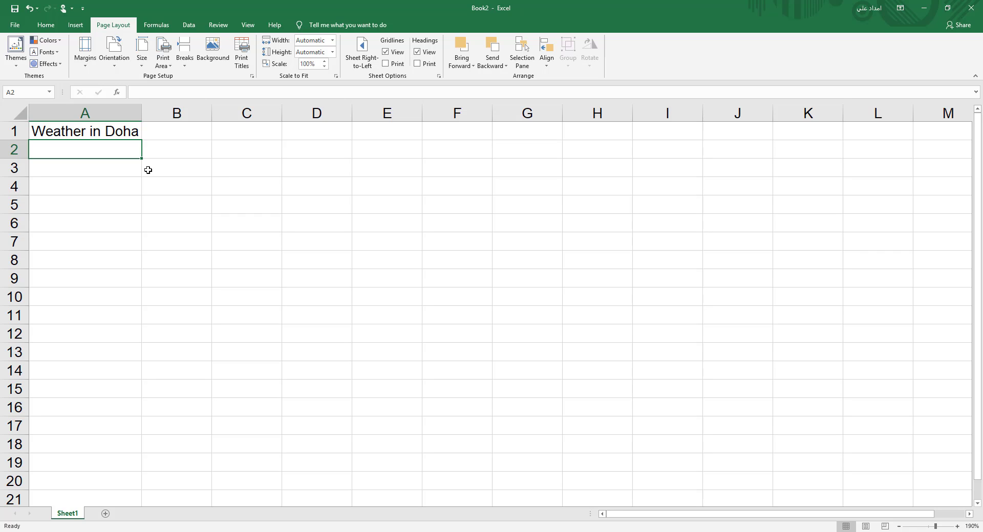
key("ctrl+z")
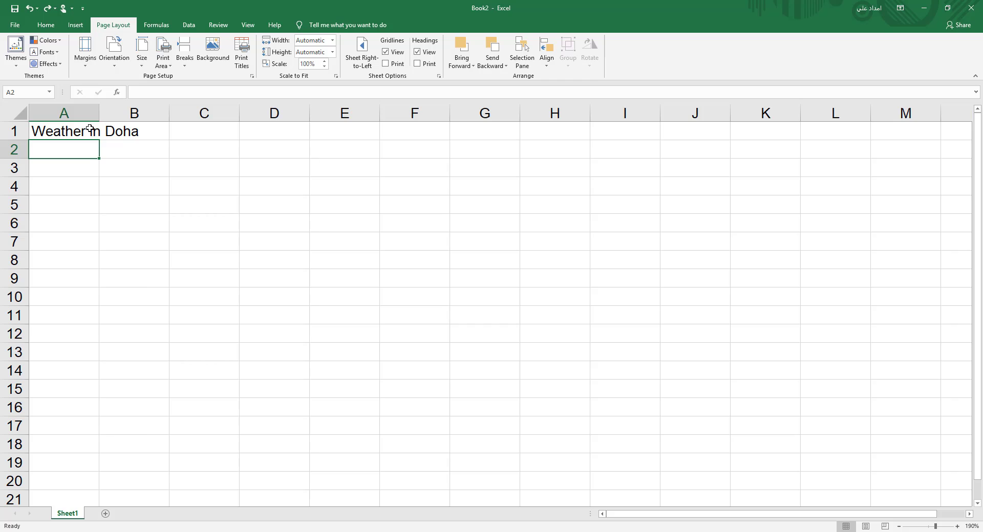
left_click_drag(88, 130, 239, 134)
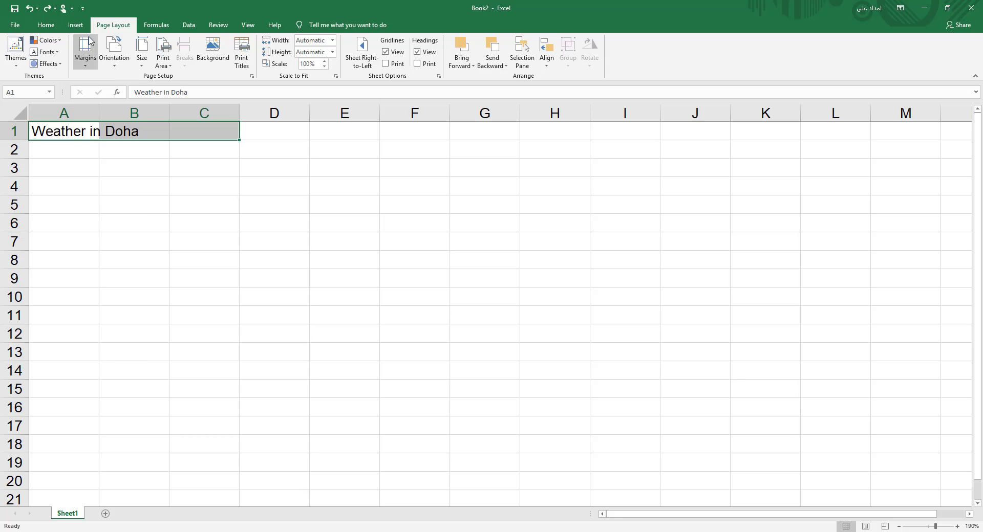
left_click(47, 25)
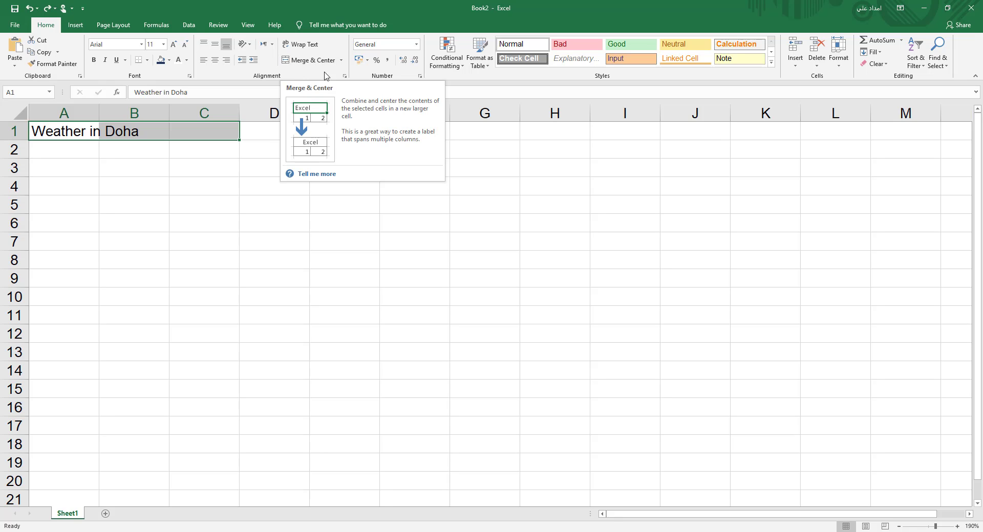
left_click(341, 60)
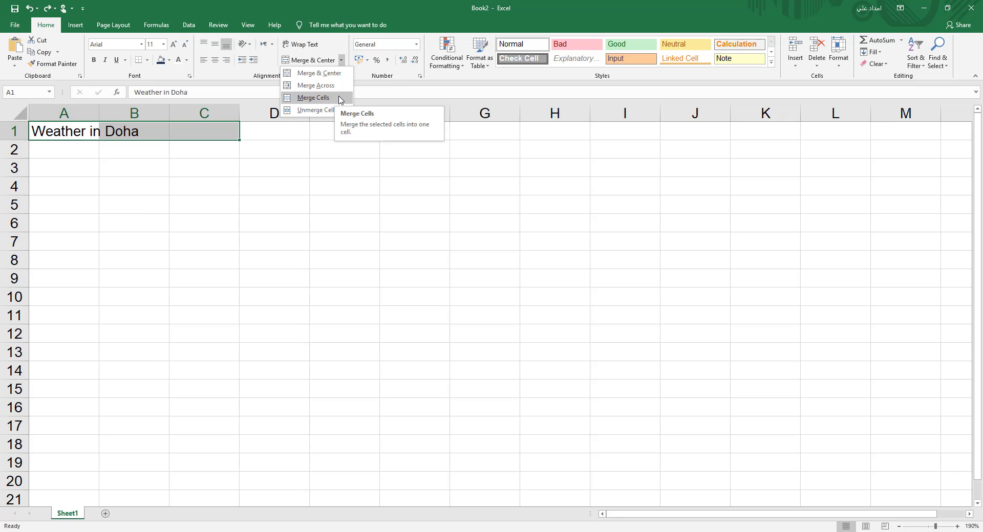
left_click(340, 99)
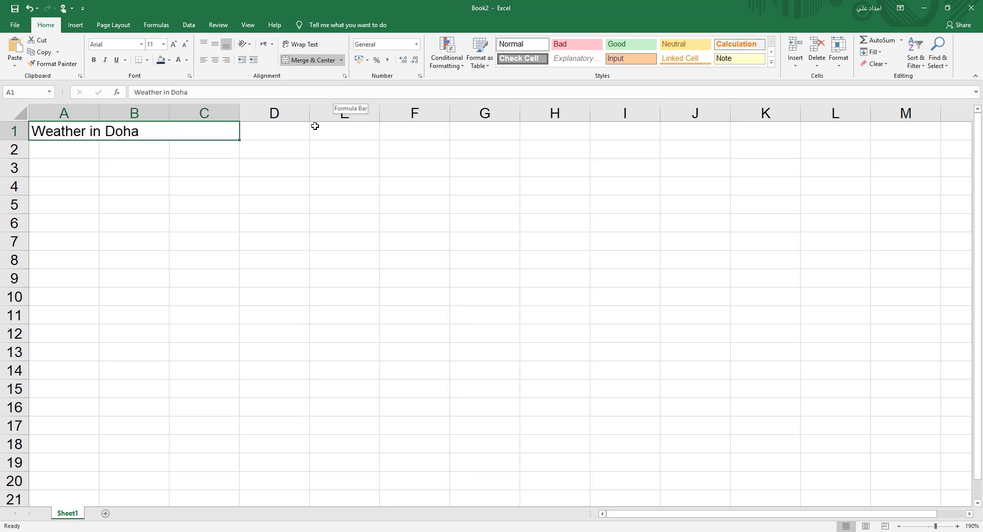
left_click(215, 61)
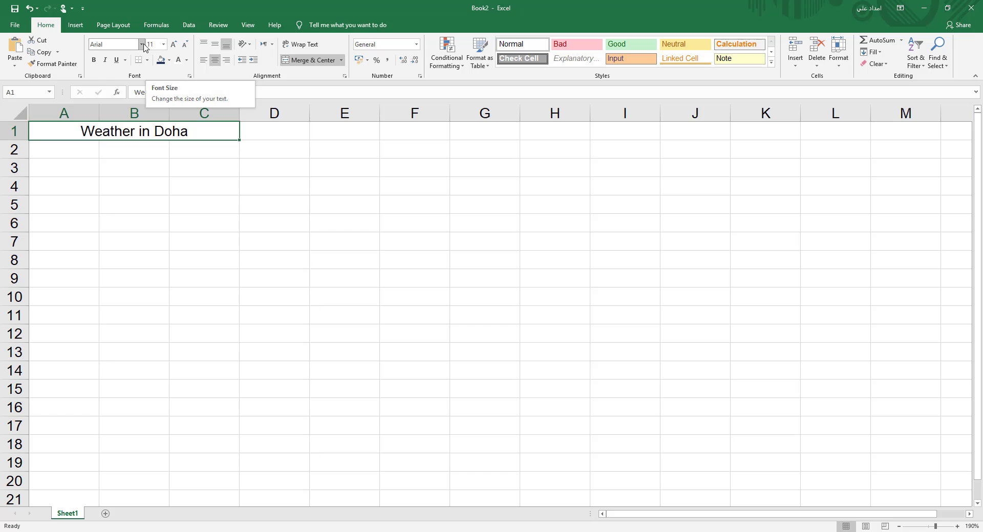
- Make the title "Weather in Doha" bold, italic and underlined
left_click(94, 60)
left_click(106, 60)
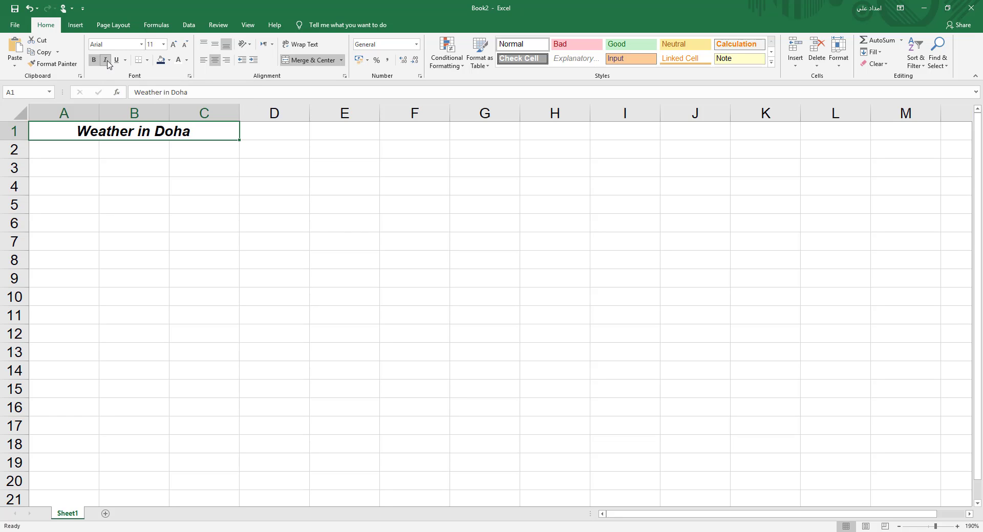
left_click(117, 60)
- Give the title cell a dark blue fill and set its text colour to white
left_click(169, 61)
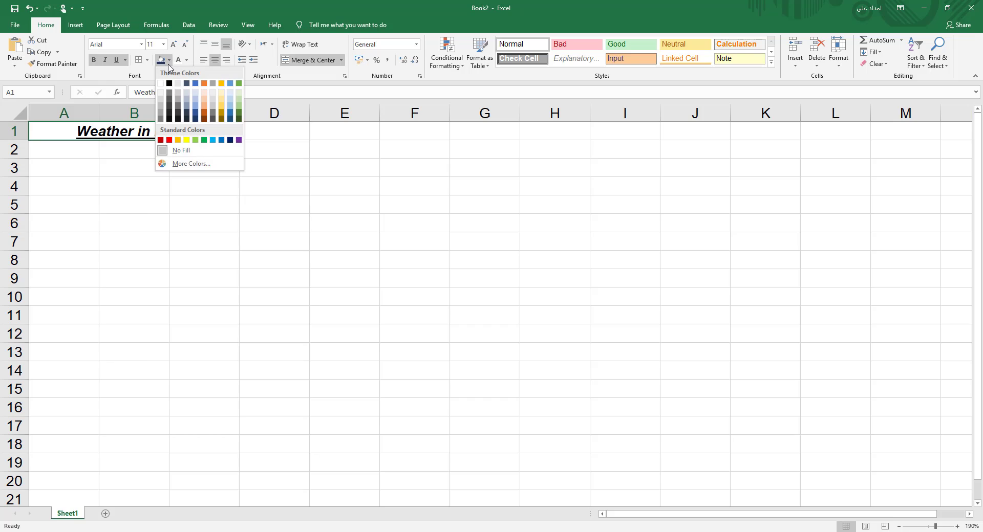
left_click(194, 120)
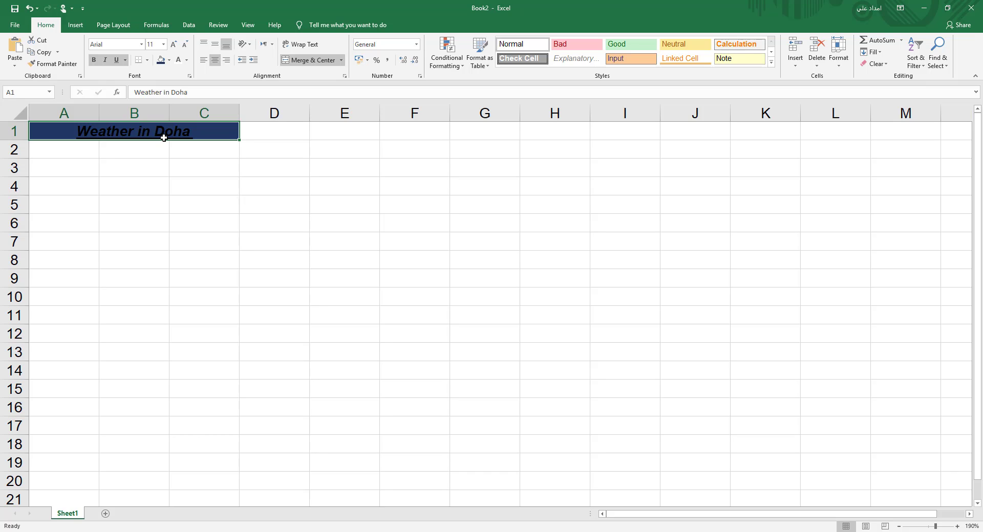
left_click(186, 61)
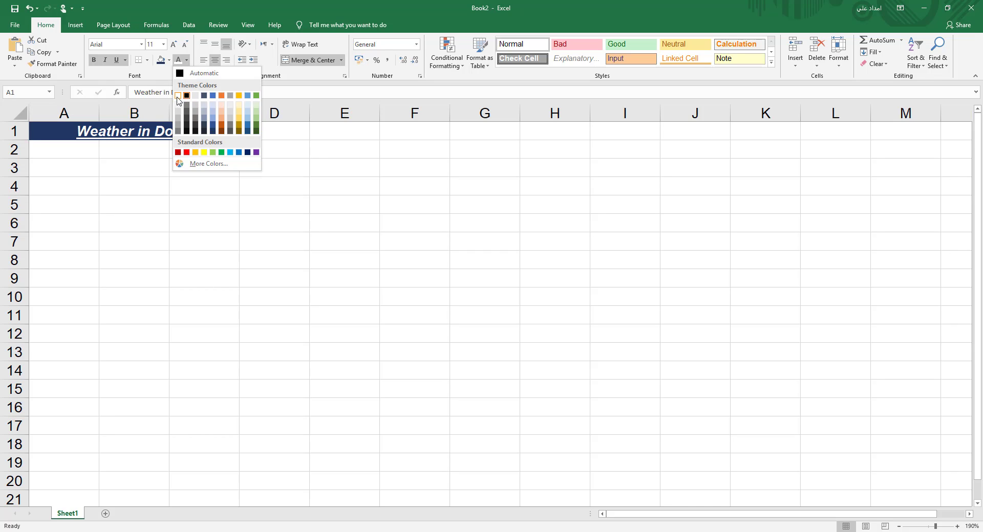
left_click(178, 97)
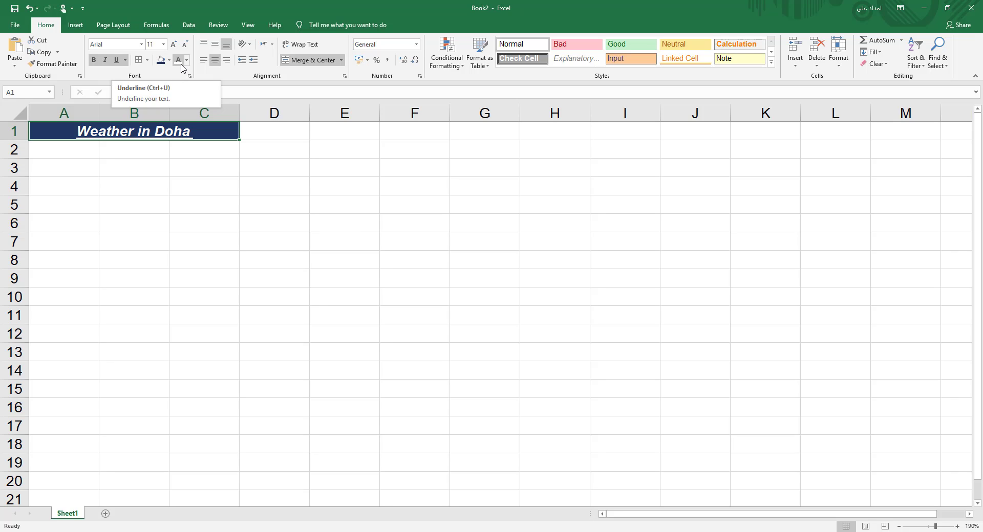
- Try left alignment, right alignment and indentation on the title, returning it to centre alignment
left_click(203, 61)
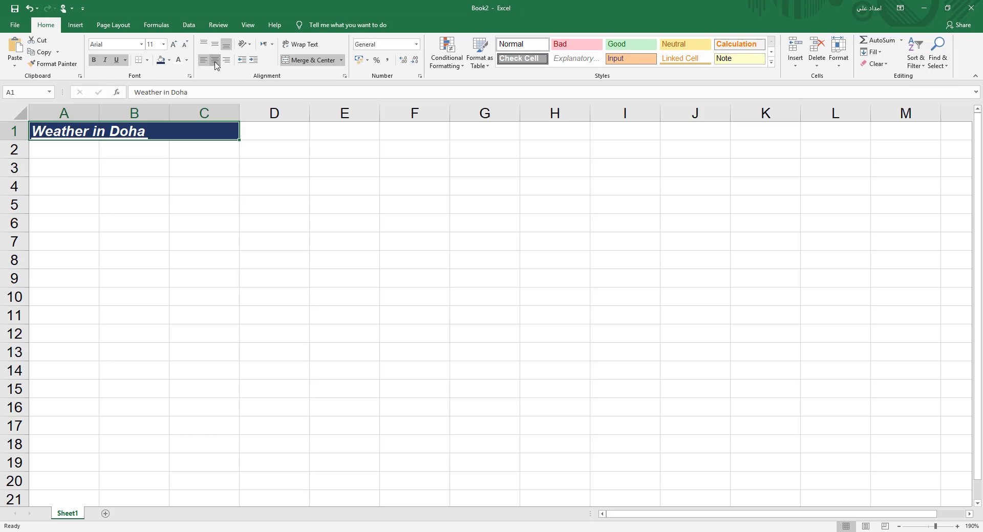
left_click(215, 60)
left_click(227, 60)
left_click(215, 60)
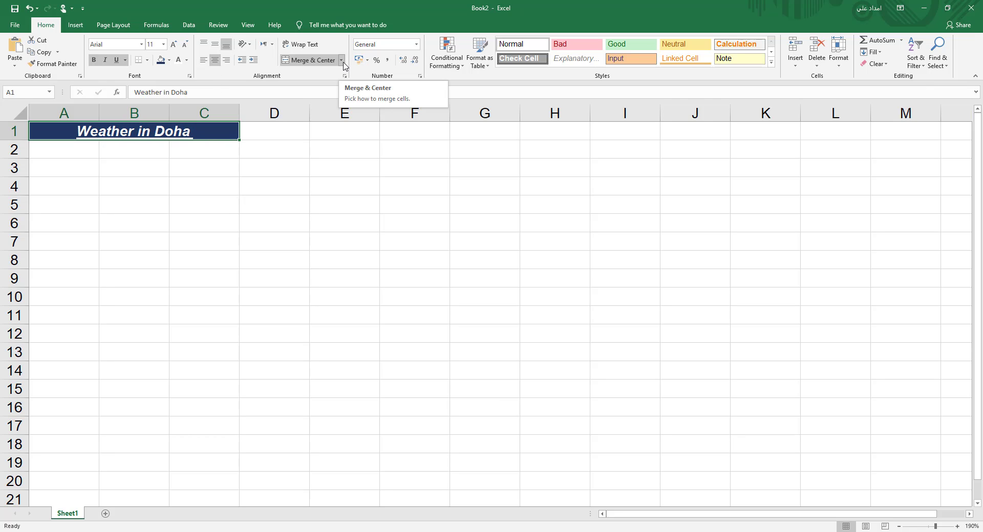
left_click(256, 63)
left_click(243, 63)
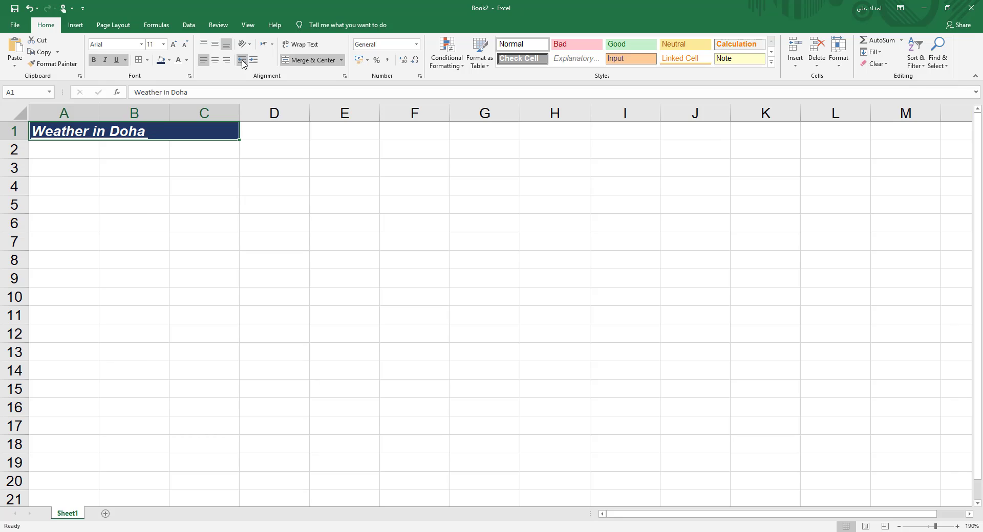
left_click(215, 60)
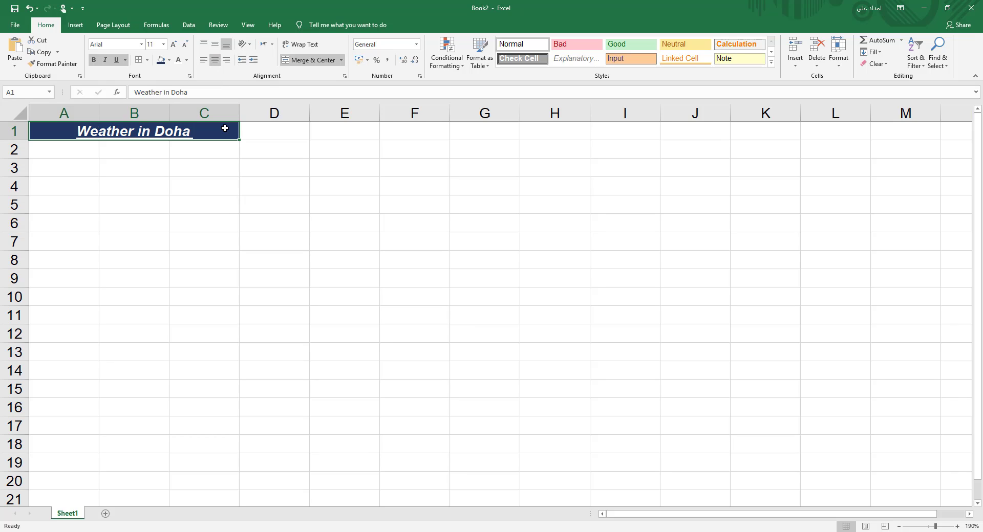
left_click(249, 45)
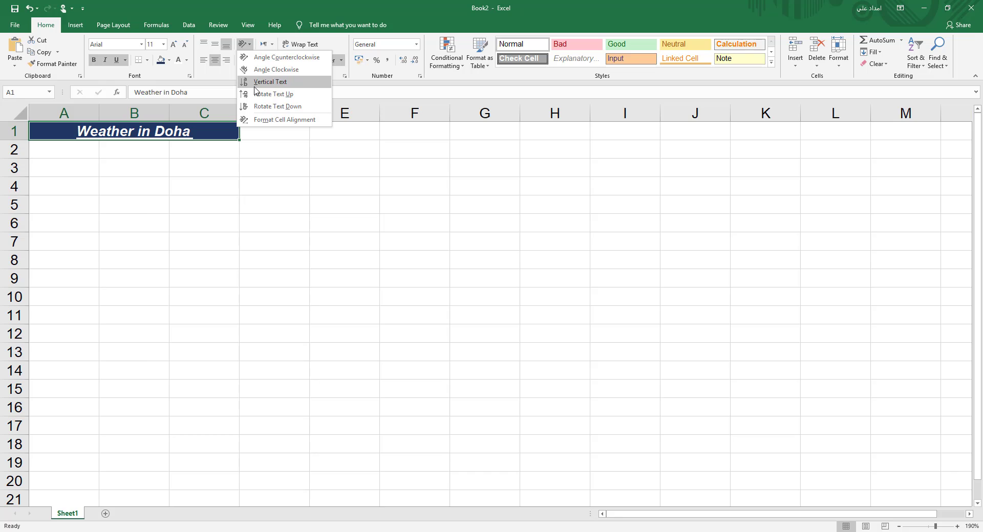
left_click(251, 46)
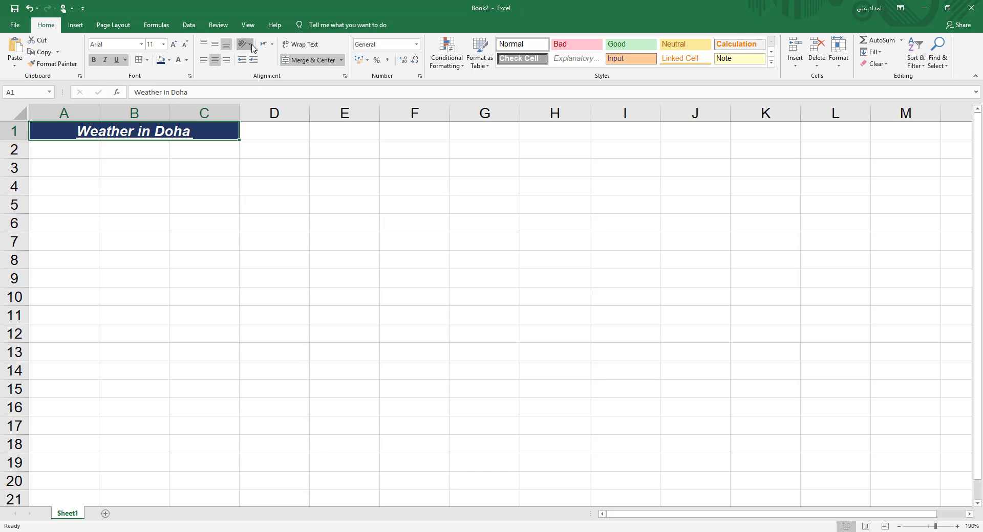
- Enter the column header "Month" in A3 and "January" in A4
left_click(135, 204)
left_click(83, 174)
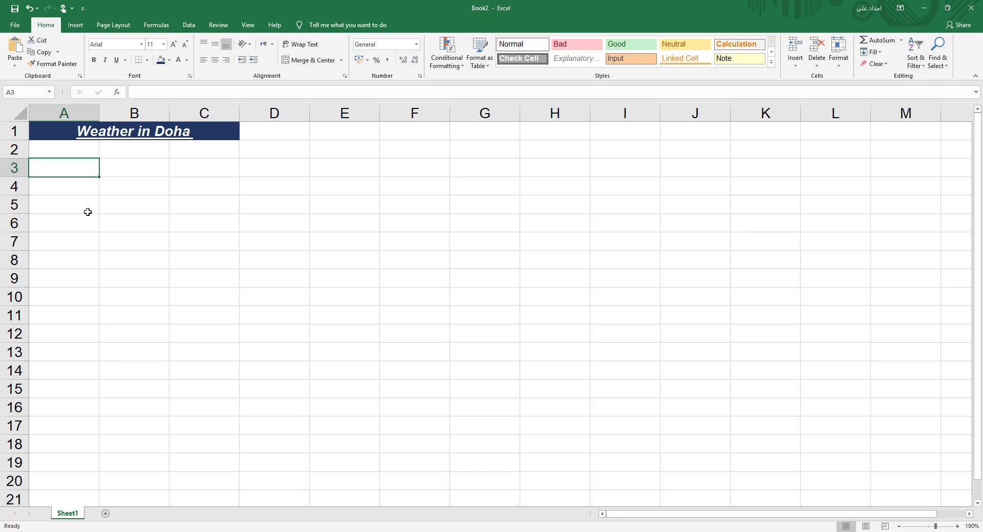
type("Month")
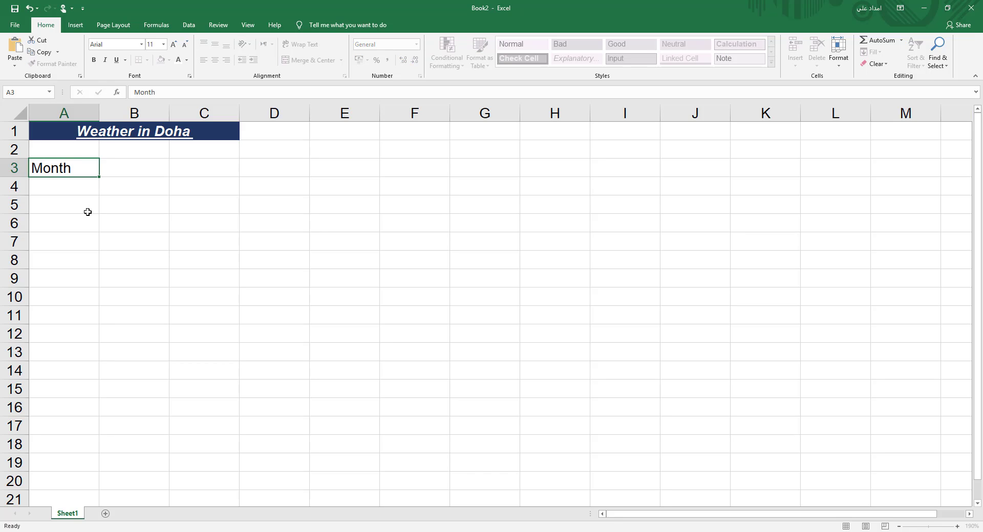
key("Return")
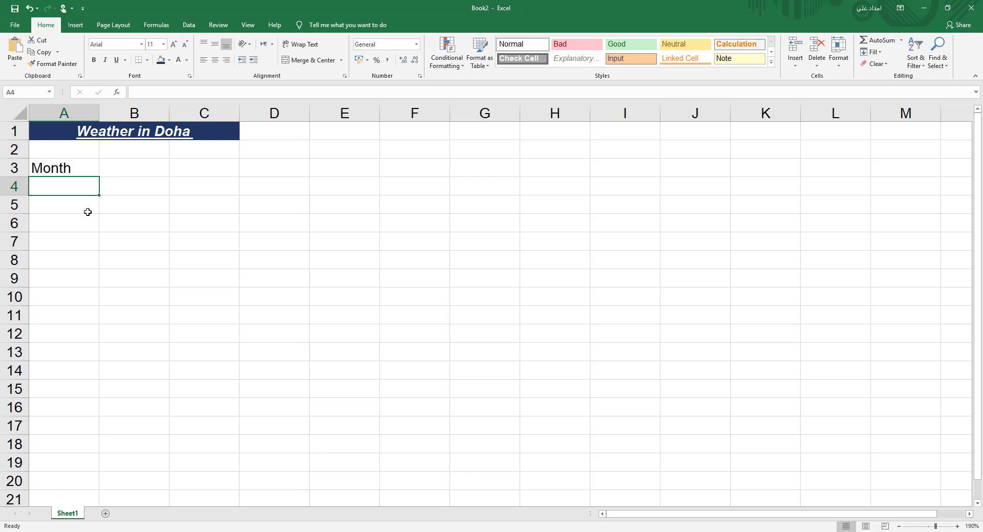
type("J")
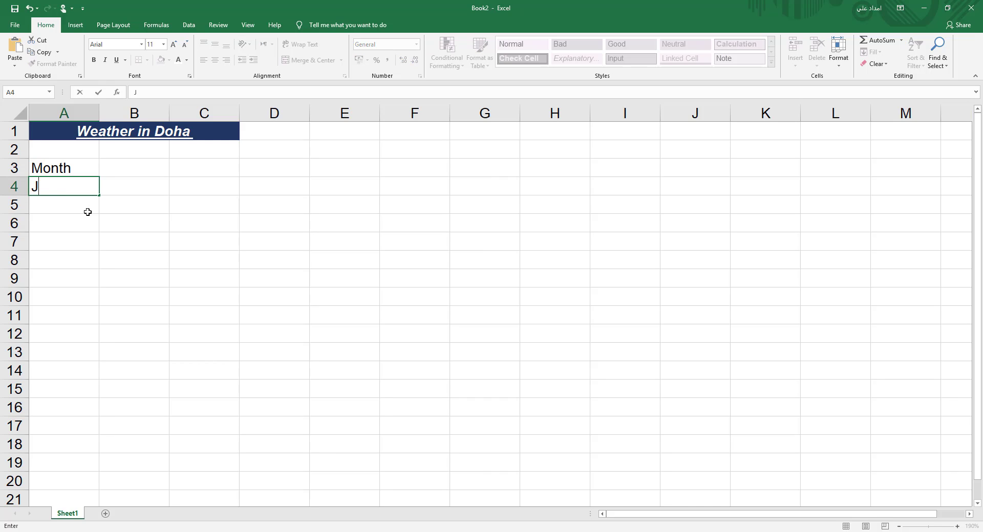
type("anuary")
key("Return")
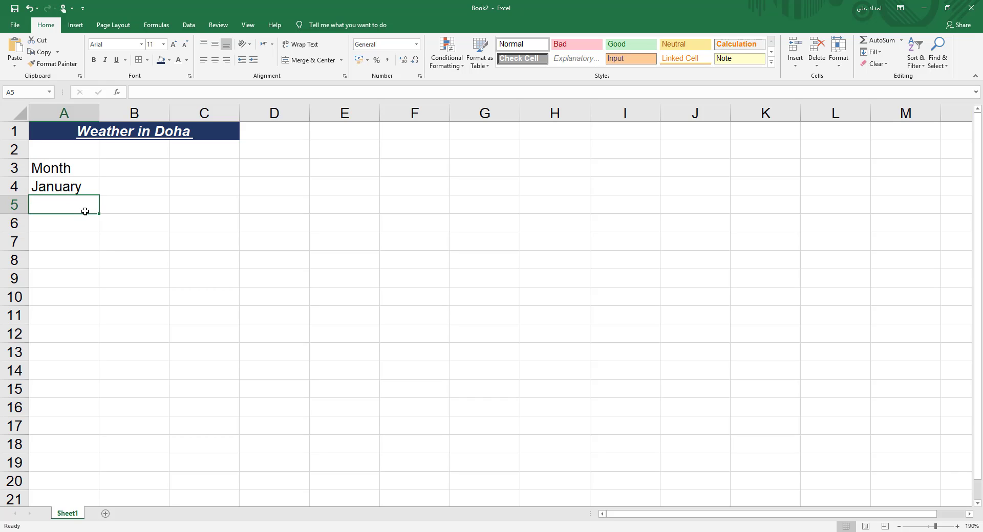
- Extend the January entry as a month series from A4 to A15, ending with December
left_click(88, 189)
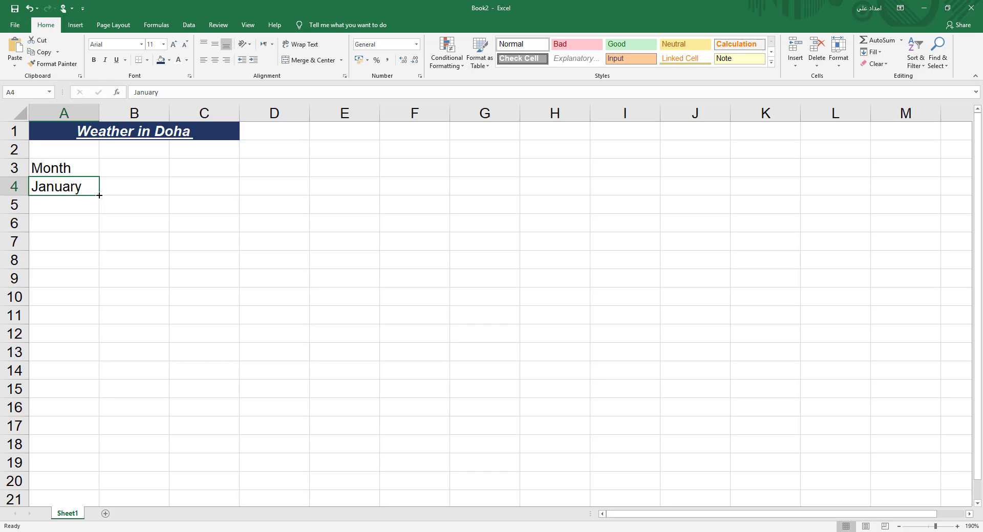
left_click_drag(99, 196, 91, 390)
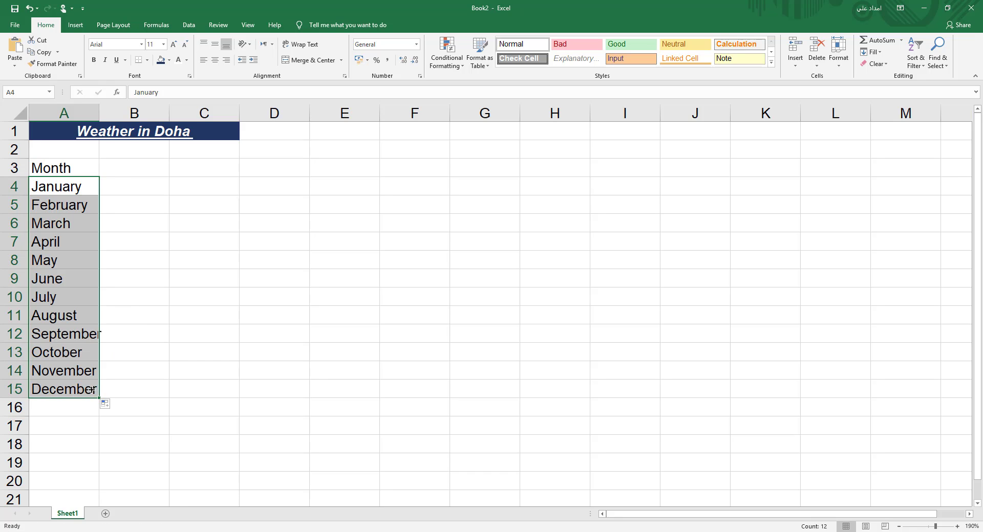
left_click(61, 192)
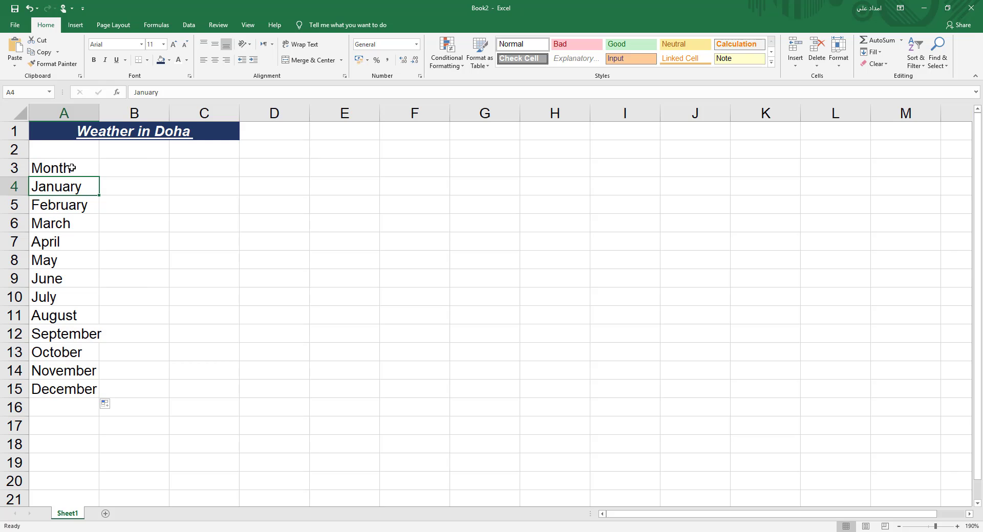
- Make header cells A3 and B3 bold and put an outside border around them
left_click_drag(82, 168, 123, 170)
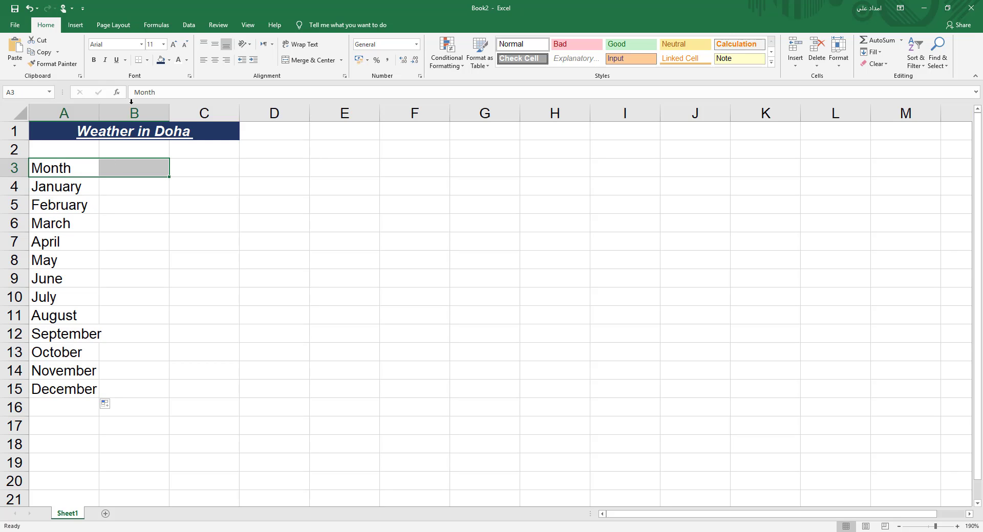
left_click(95, 60)
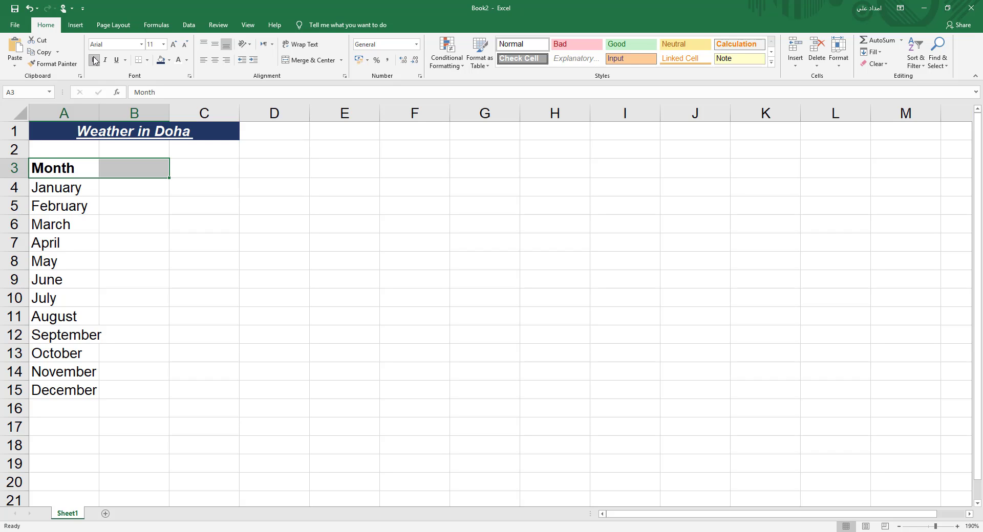
left_click(148, 60)
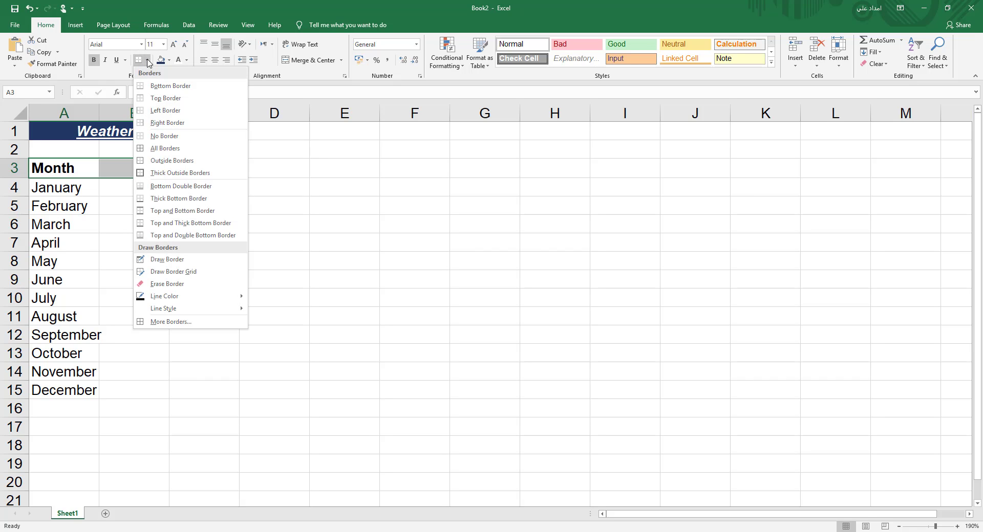
left_click(186, 160)
left_click(184, 173)
- Enter the bold column header "Temp" in cell B3
left_click(142, 178)
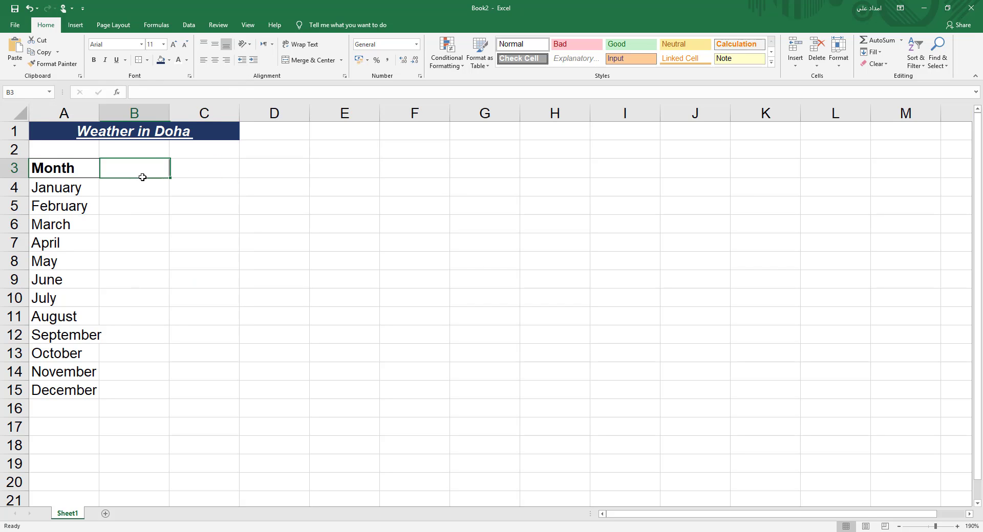
key("ctrl+b")
type("Temp")
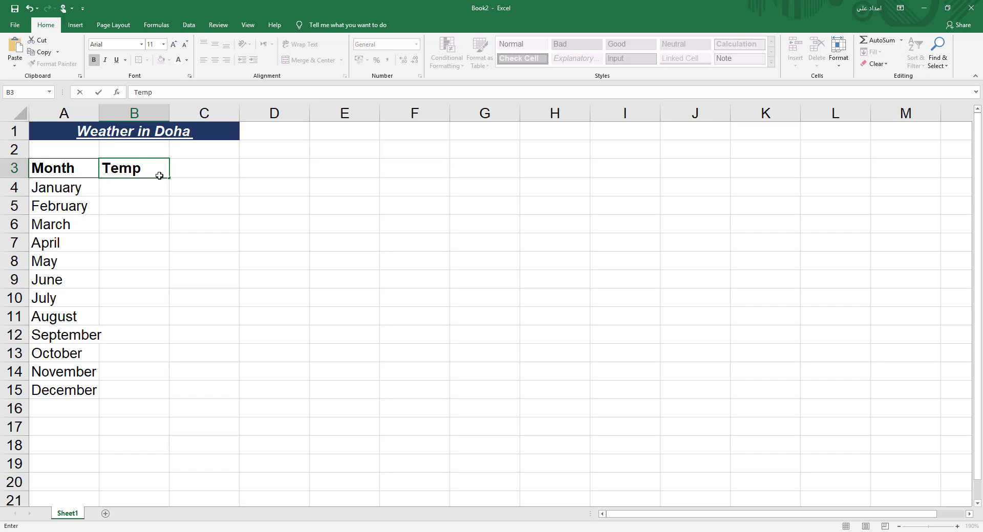
key("Return")
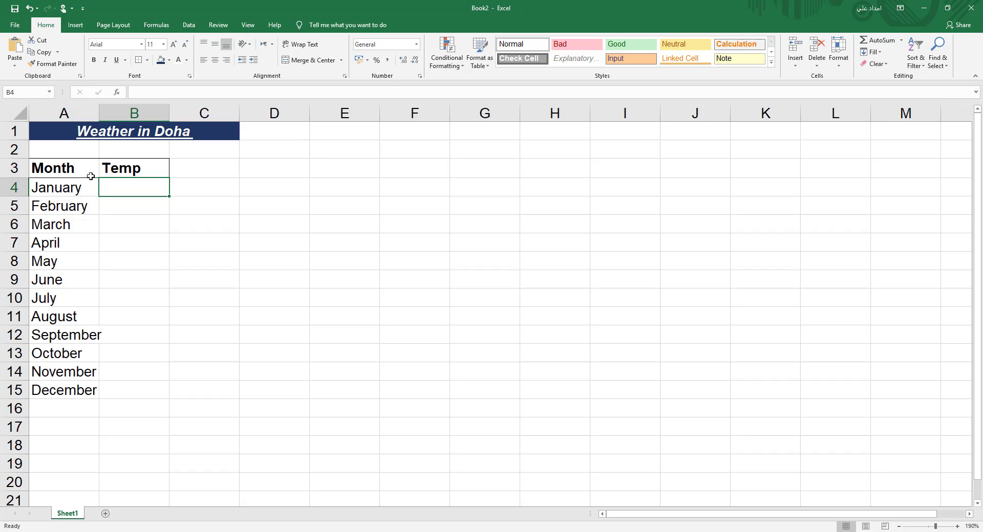
- Widen column A so that the longest month name, September, fits inside its cell
double_click(100, 111)
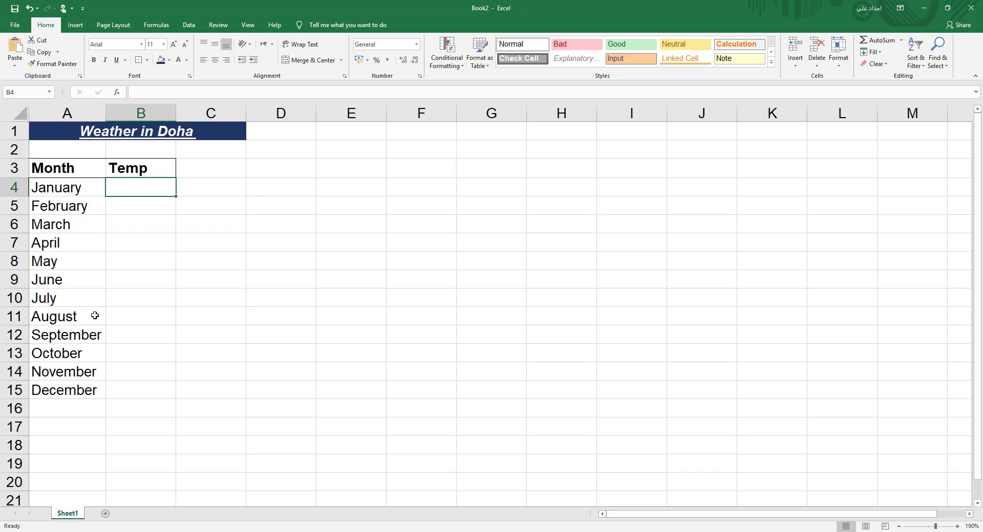
left_click_drag(105, 114, 105, 123)
key("Down")
key("Down")
key("Down")
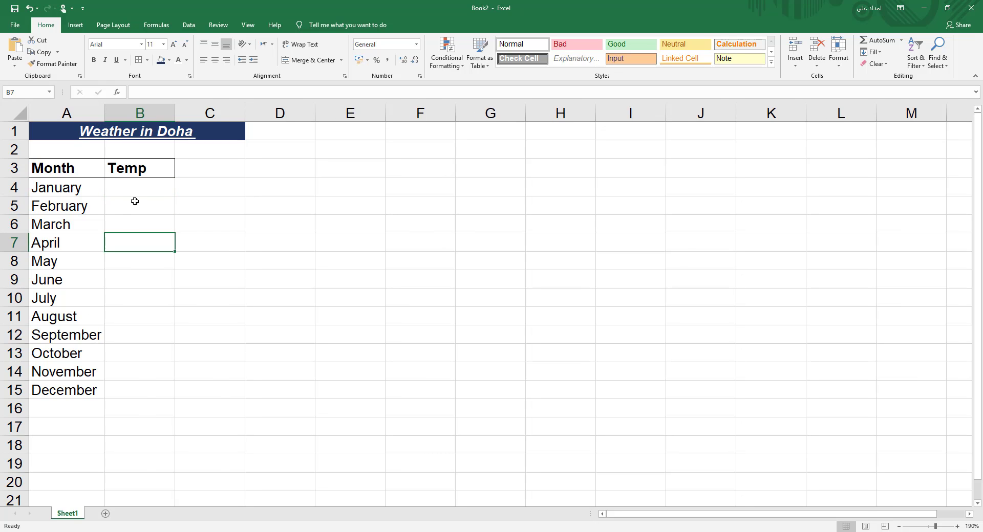
- Enter the January to April temperatures 25, 27, 29 and 35 in cells B4 to B7
left_click(135, 201)
left_click(141, 191)
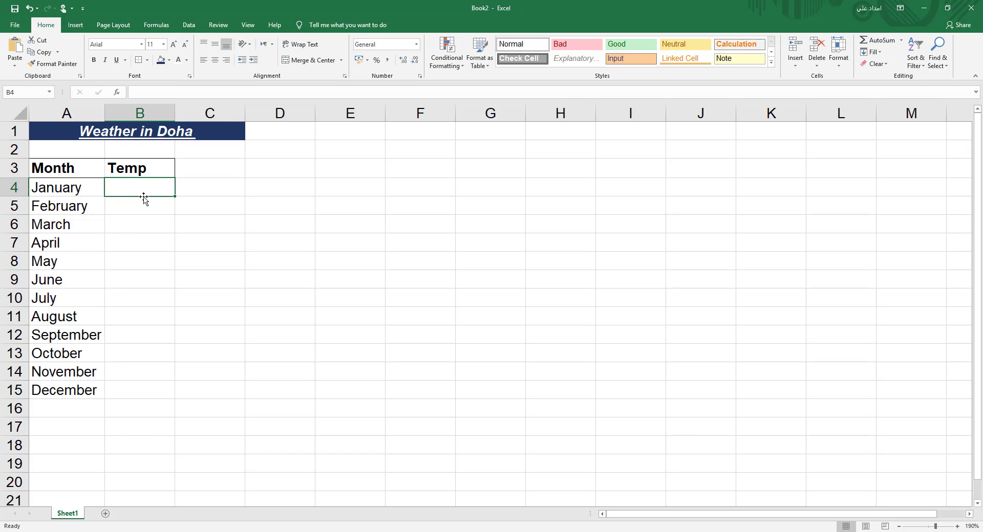
type("25")
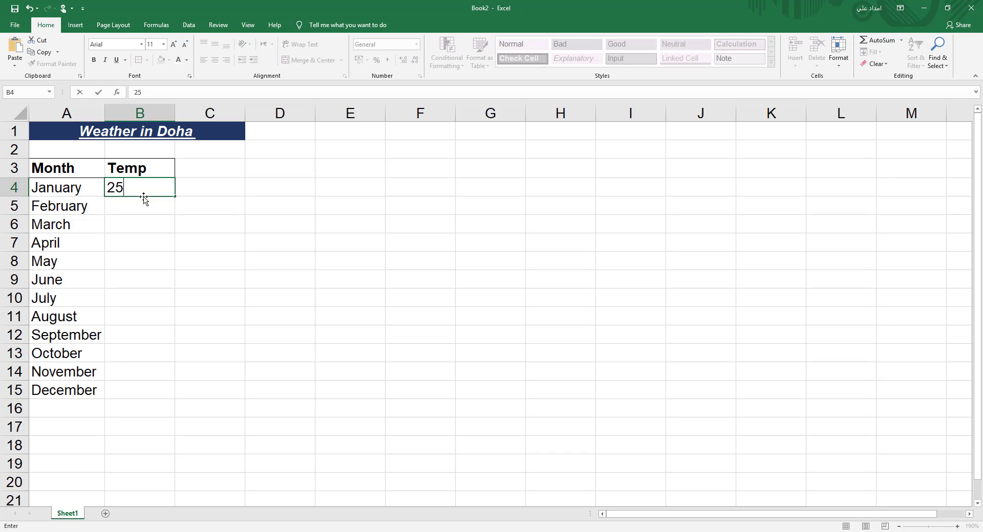
key("Return")
type("27")
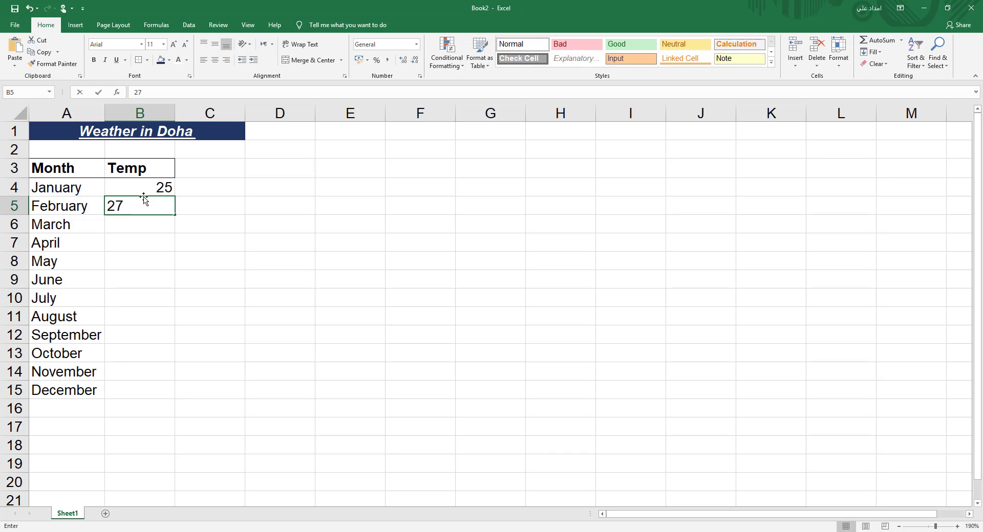
key("Return")
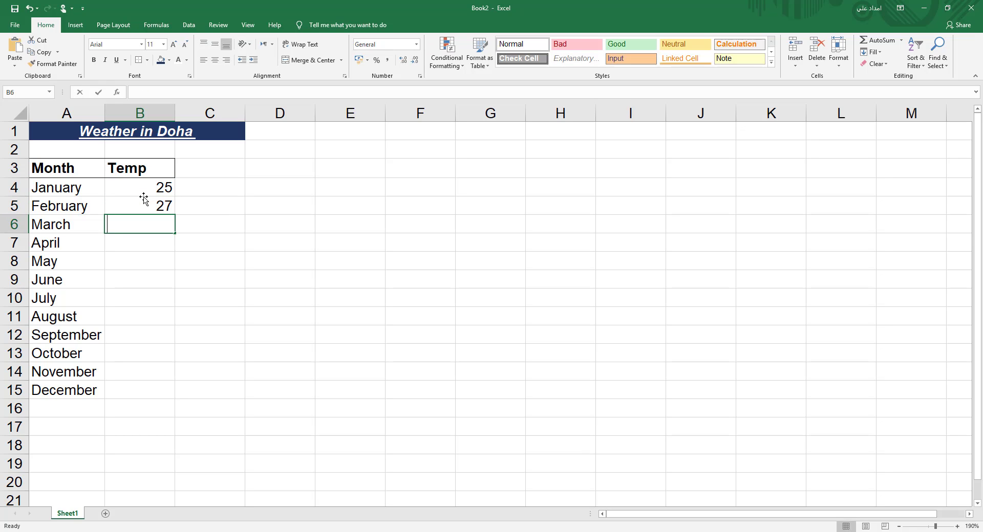
type("29")
key("Return")
type("35")
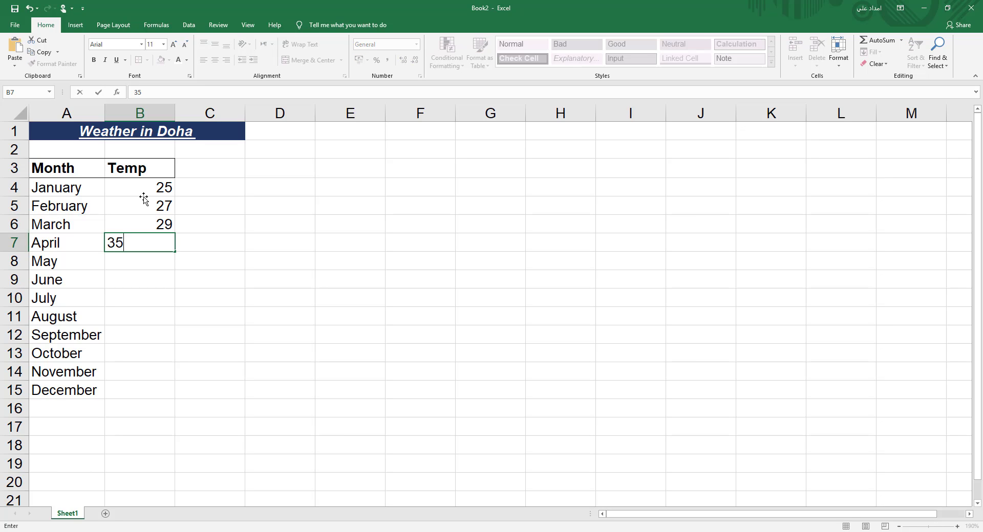
key("Return")
- Enter the May to August temperatures 36, 40, 41 and 44 in cells B8 to B11
type("36")
key("Return")
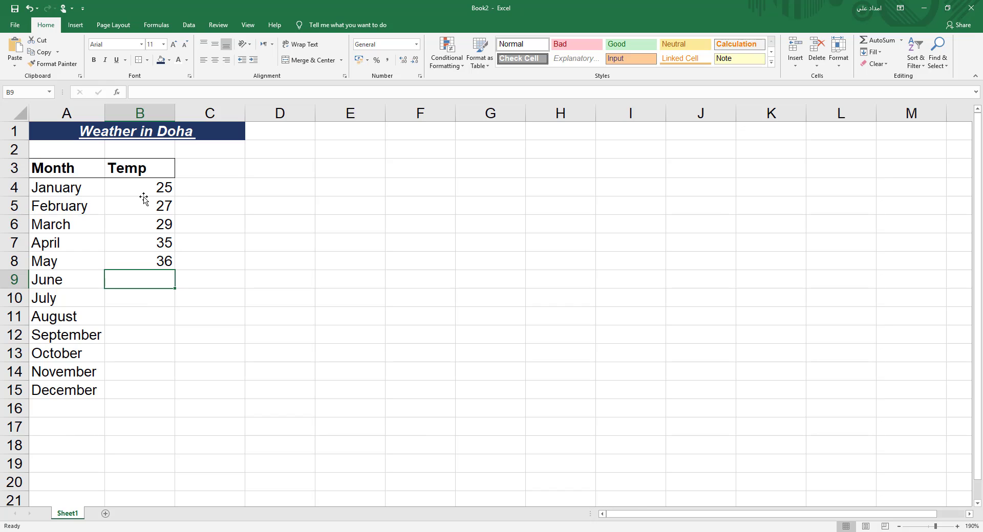
type("40")
key("Return")
type("41")
key("Return")
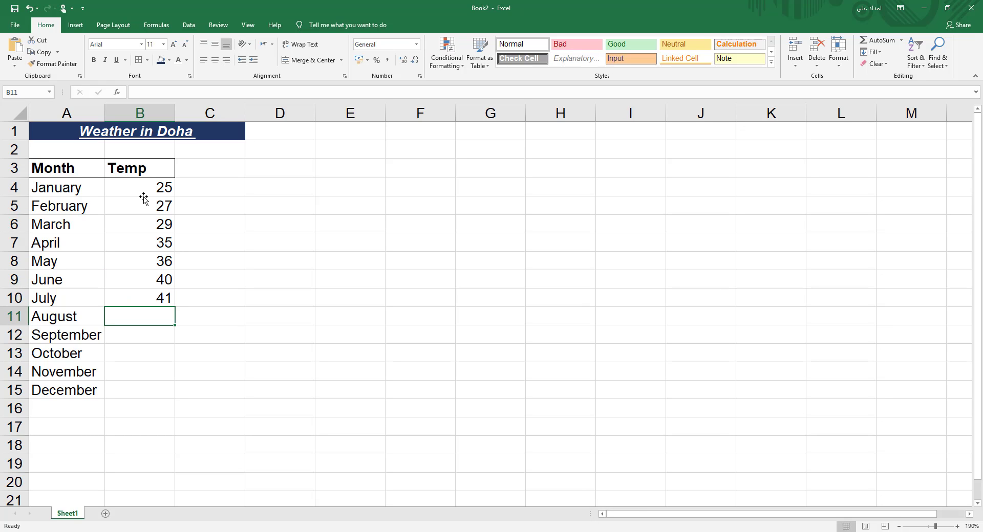
type("44")
key("Return")
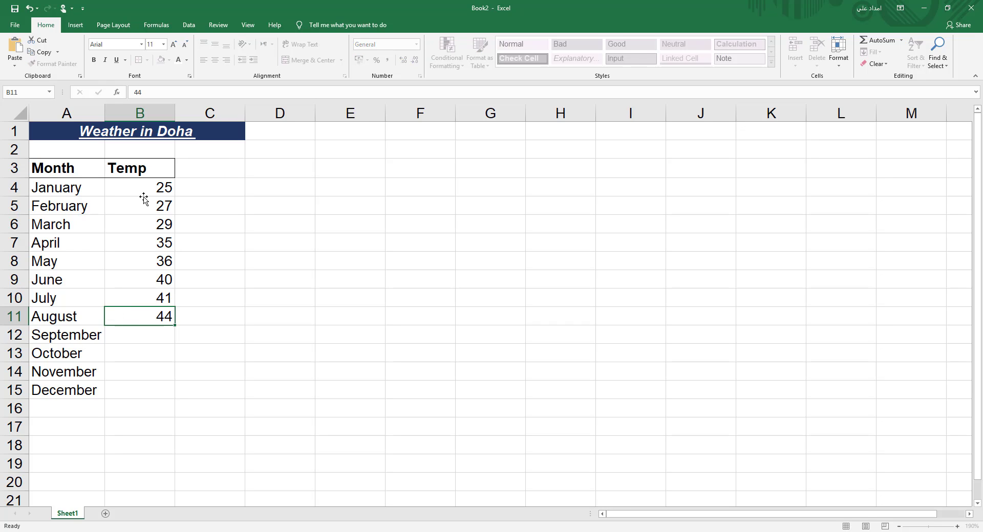
- Enter the September to December temperatures 43, 39, 37 and 36 in cells B12 to B15
type("43")
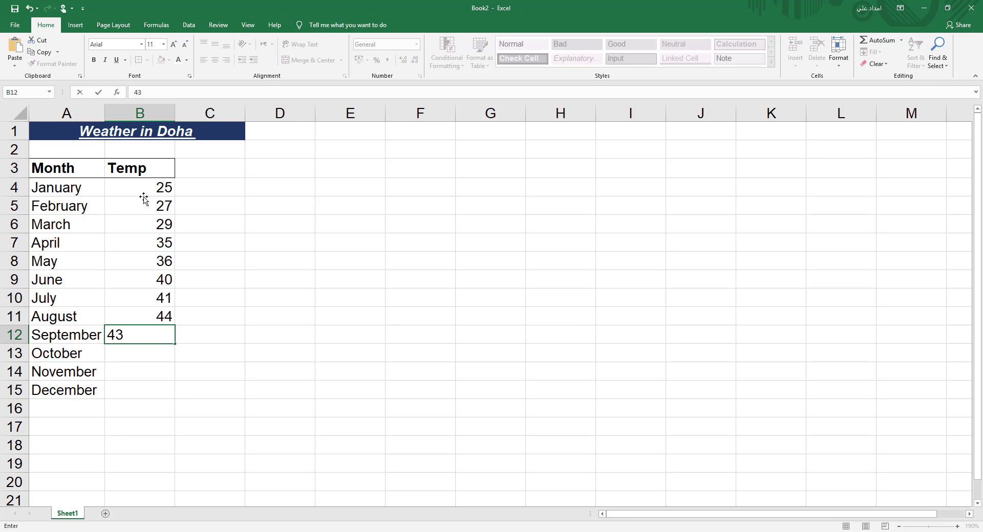
key("Return")
type("39")
key("Return")
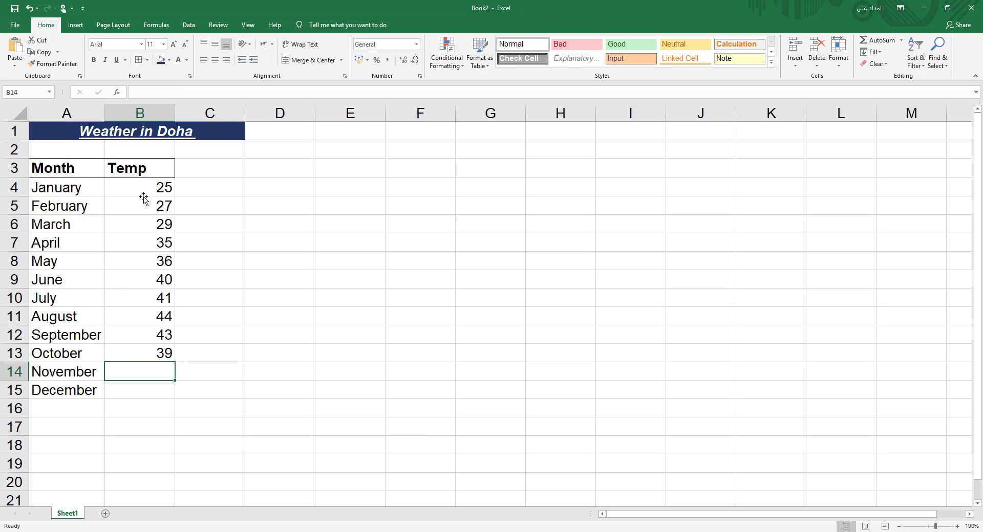
type("37")
key("Return")
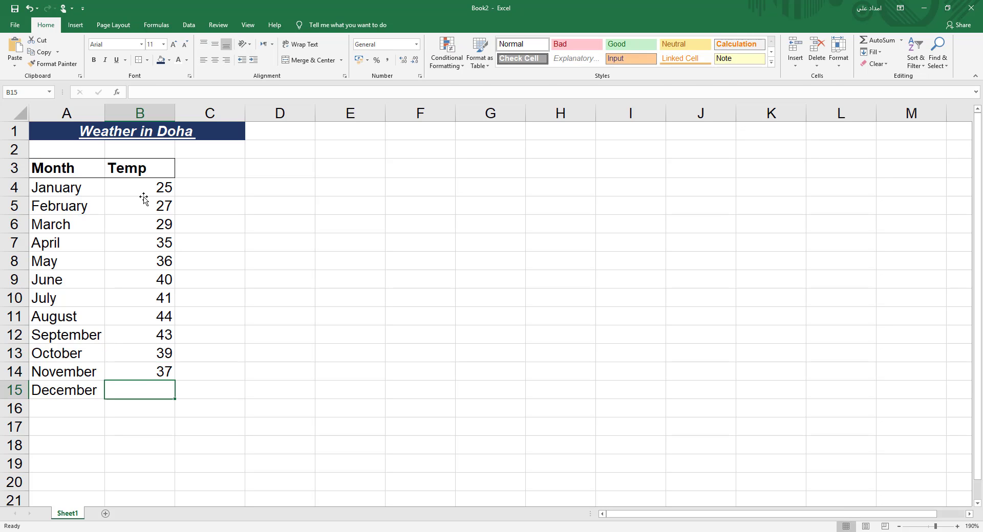
type("36")
key("Return")
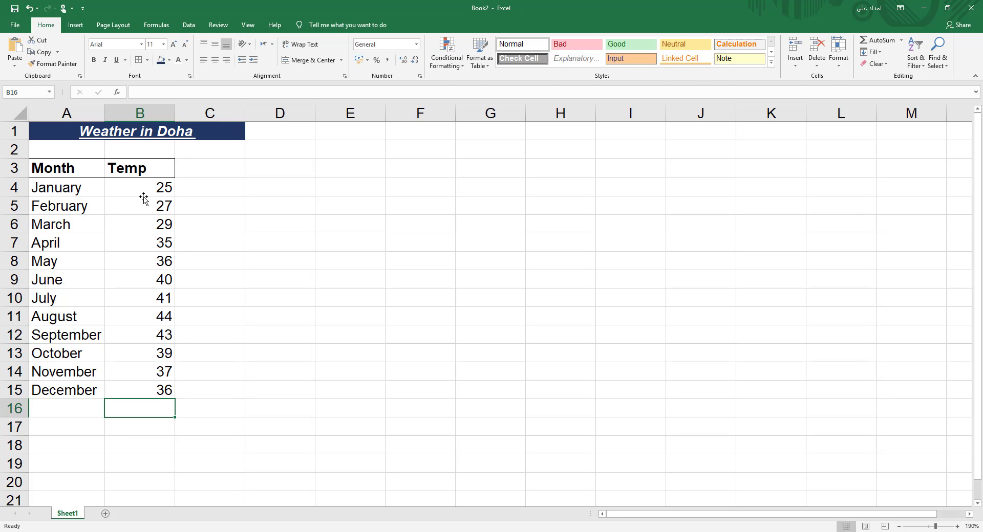
- Change the November temperature in B14 to 29 and the December temperature in B15 to 26
left_click(158, 379)
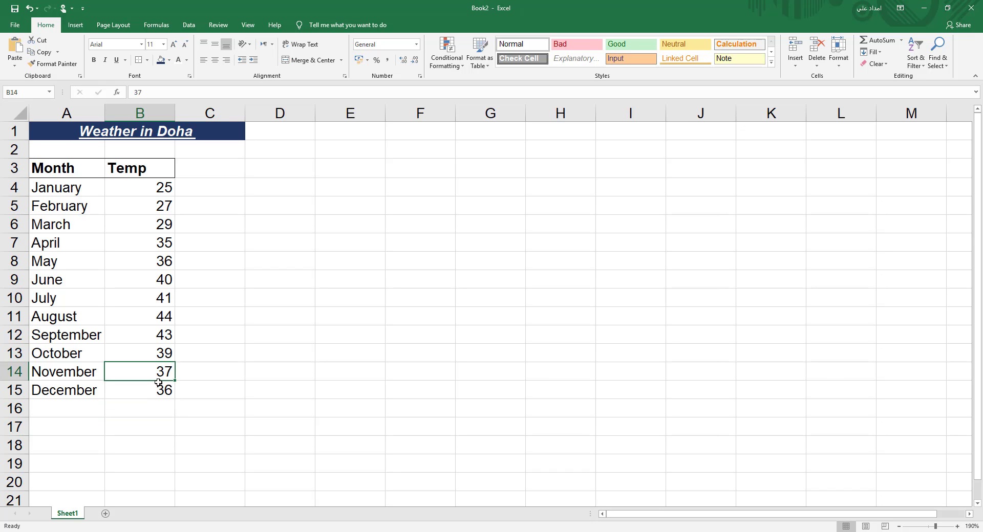
double_click(158, 379)
key("Delete")
key("Delete")
type("29")
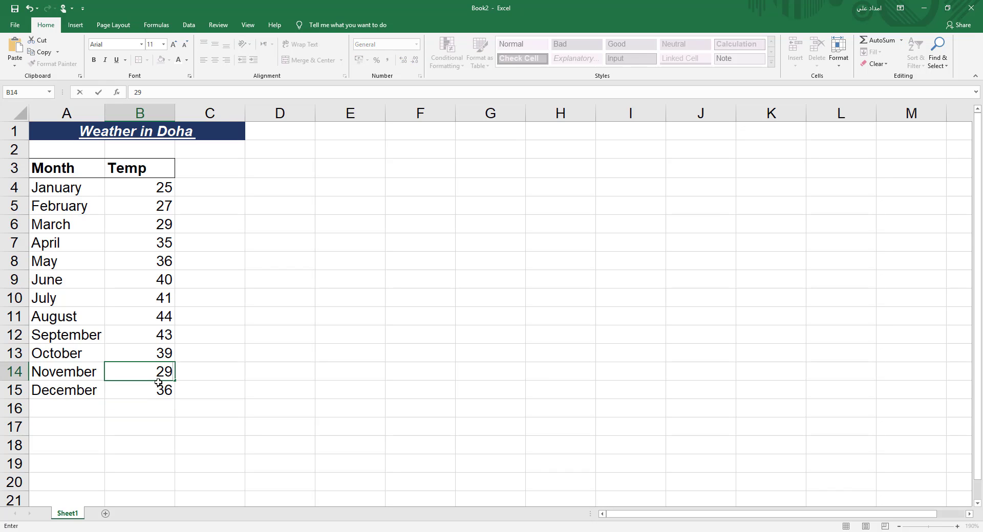
key("Return")
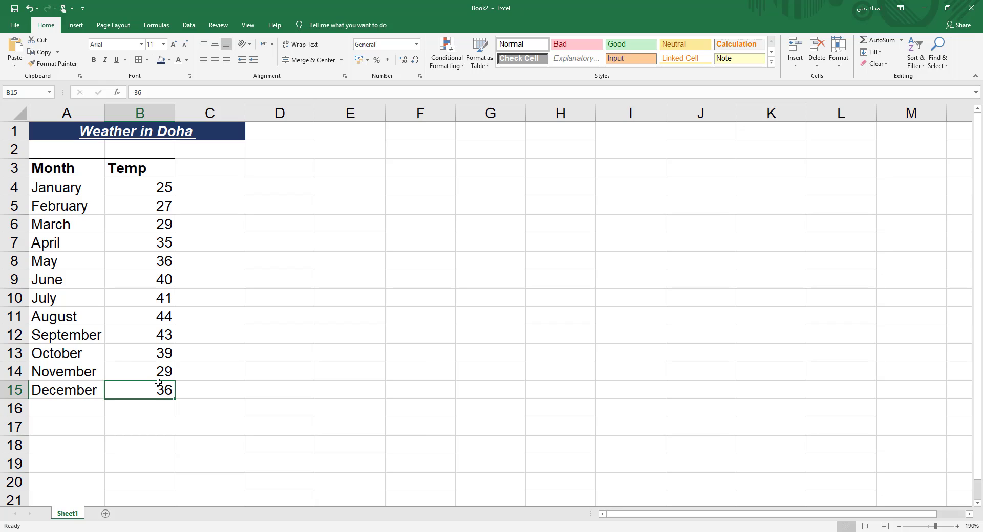
type("26")
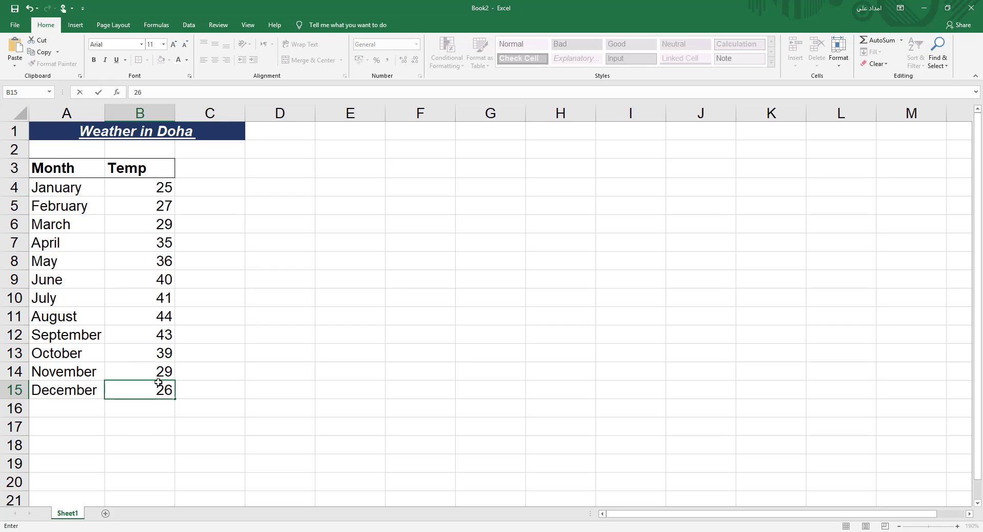
key("Return")
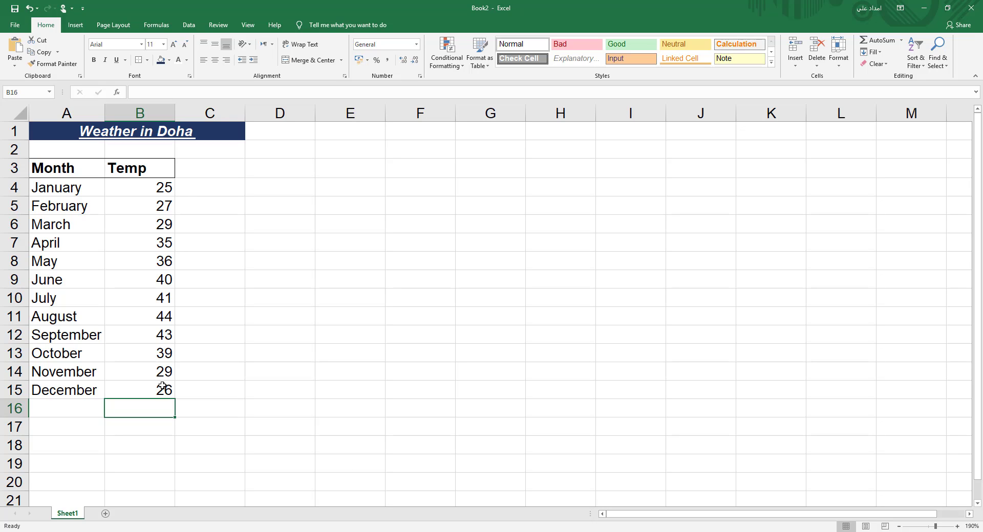
left_click(140, 171)
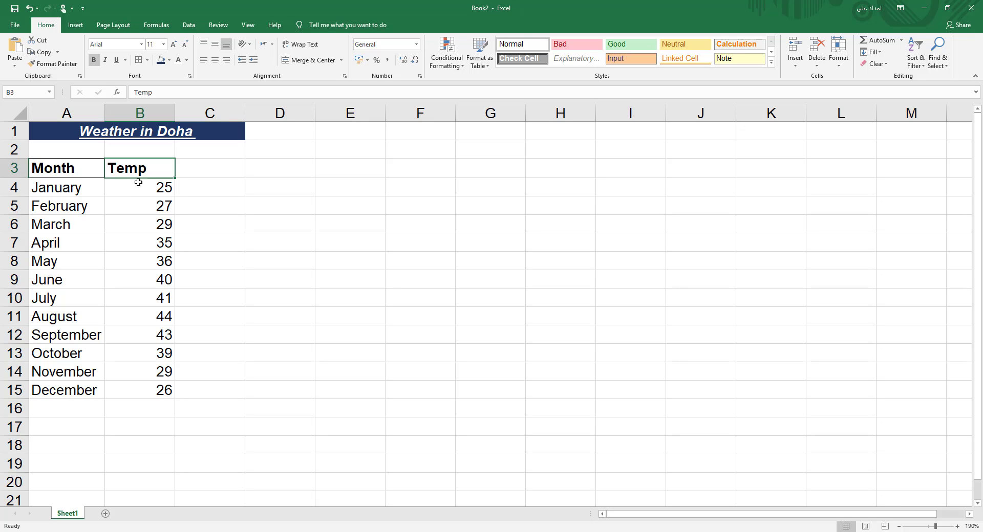
left_click(163, 239)
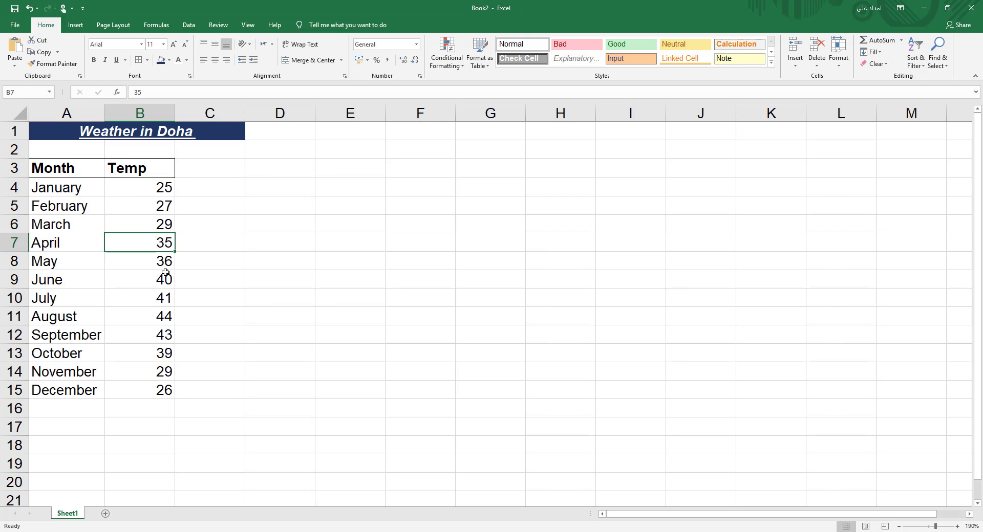